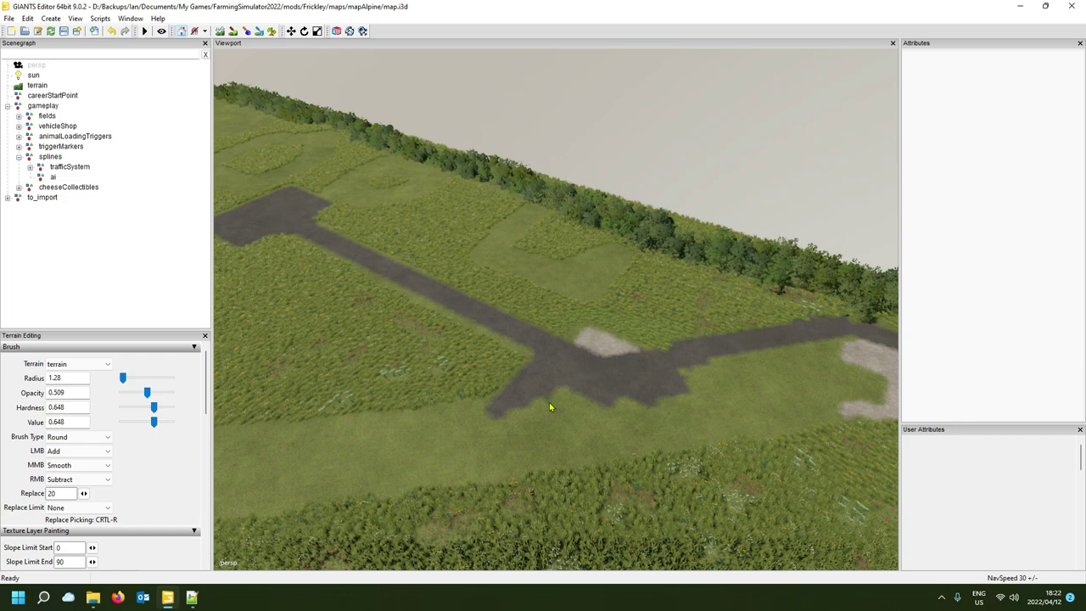
Orbit and zoom the camera over the map's road, runway and grassy fields.
right_drag(544, 397, 601, 419)
scroll(598, 420, down, 5)
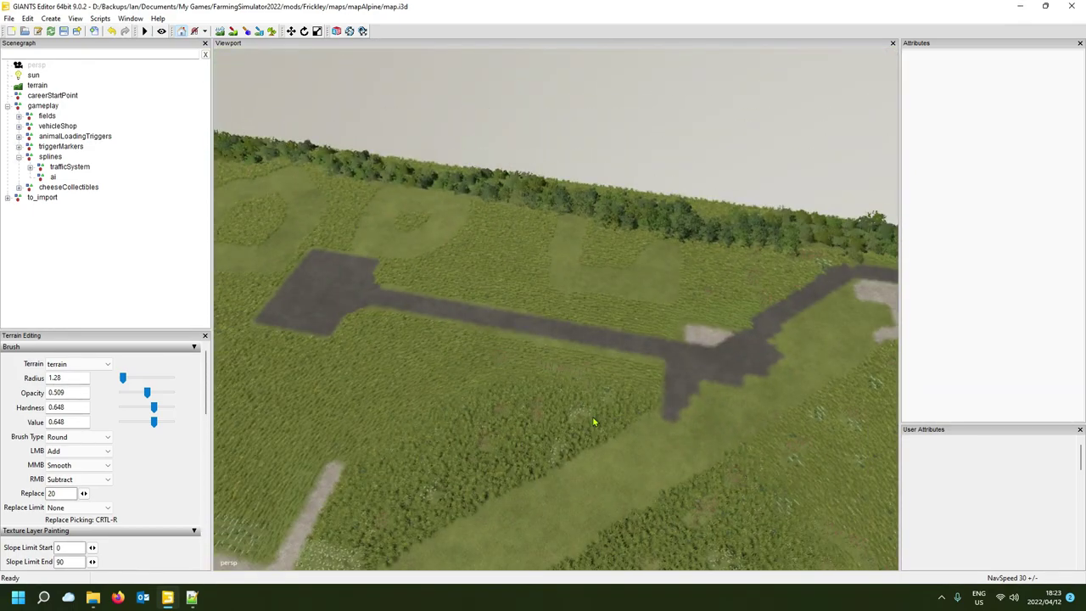
scroll(598, 416, down, 2)
right_drag(597, 417, 644, 334)
scroll(339, 308, up, 5)
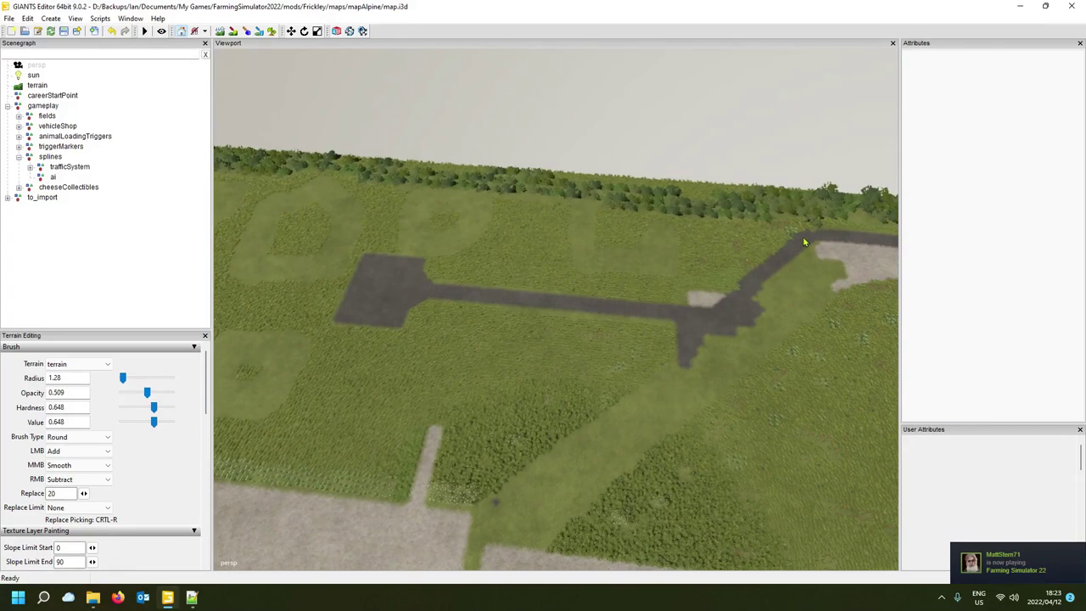
right_drag(800, 243, 786, 313)
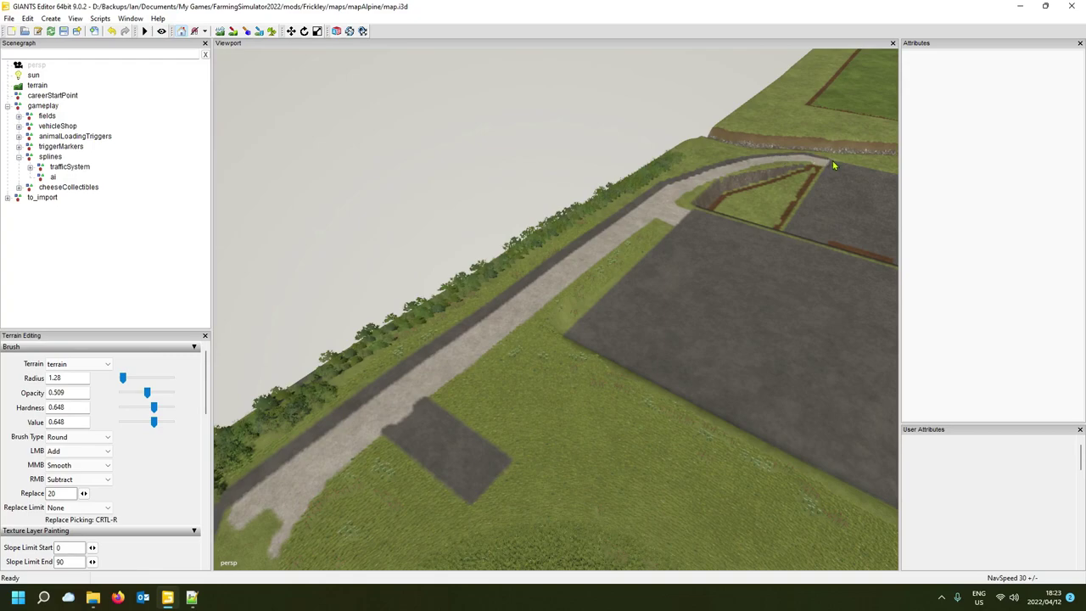
right_drag(754, 235, 549, 247)
key(a)
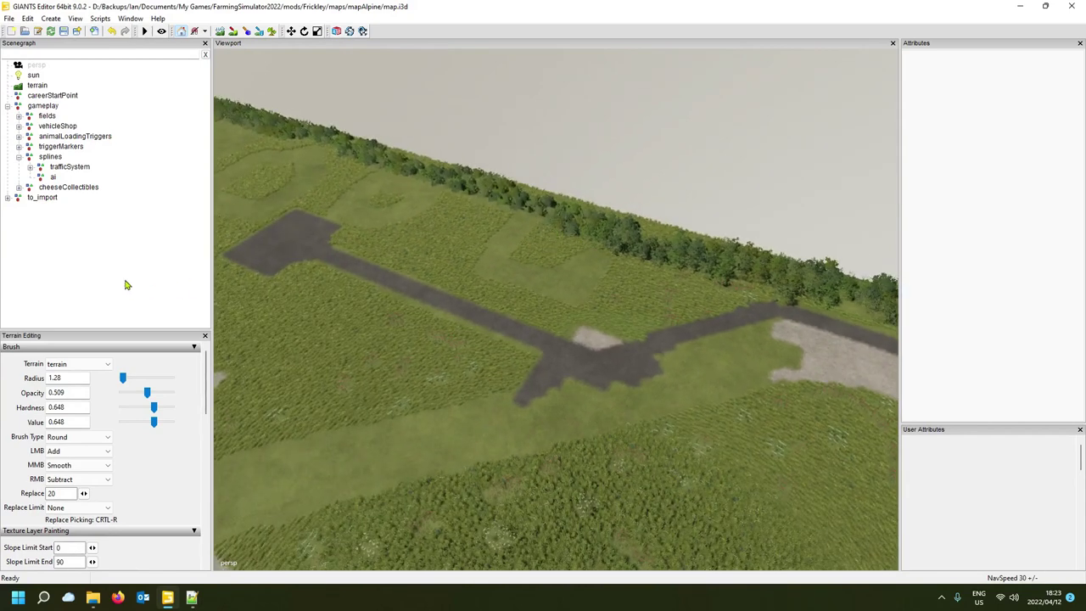
Add a transform group, delete the misplaced node, and reselect the splines group.
click(51, 158)
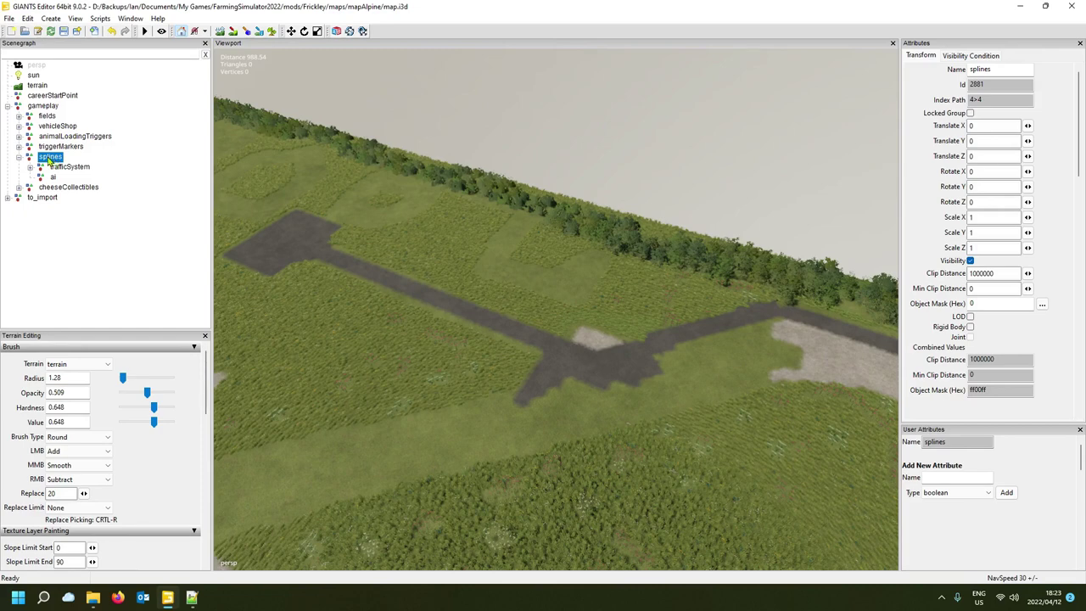
click(77, 242)
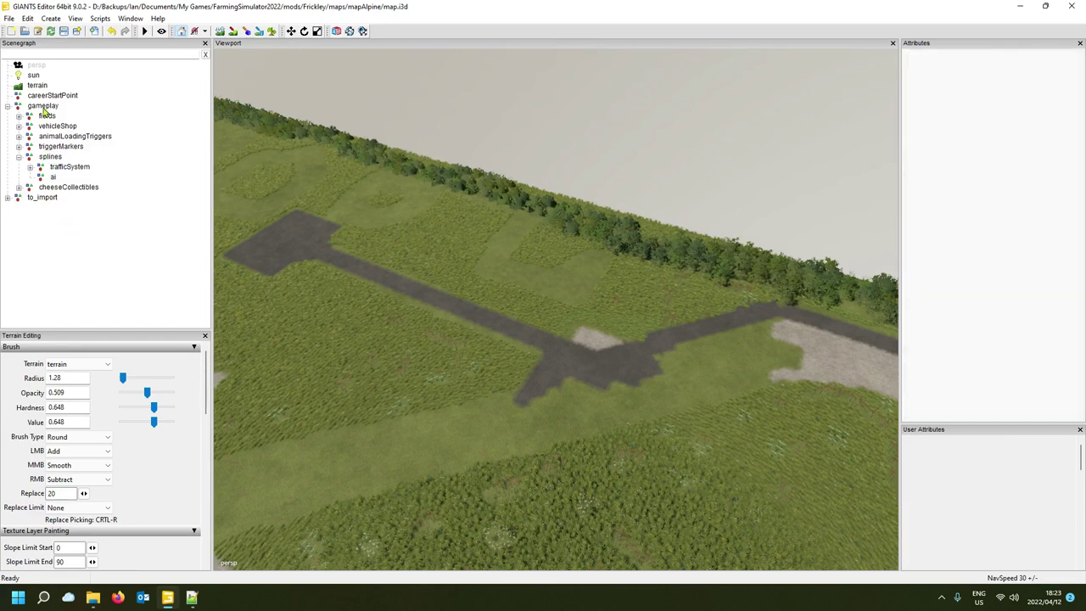
click(51, 18)
click(61, 31)
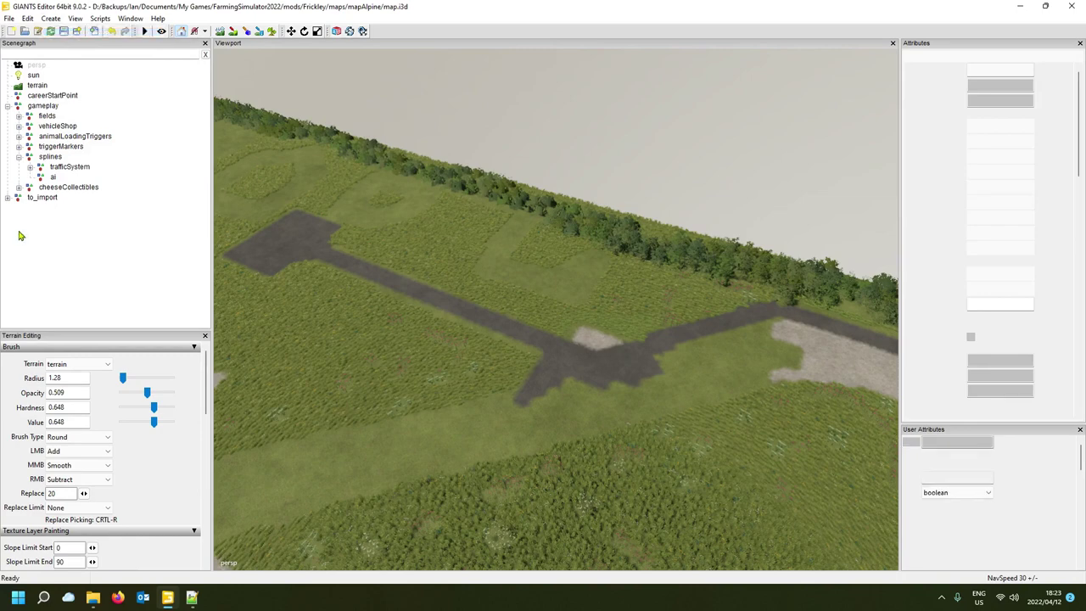
drag(1019, 69, 929, 78)
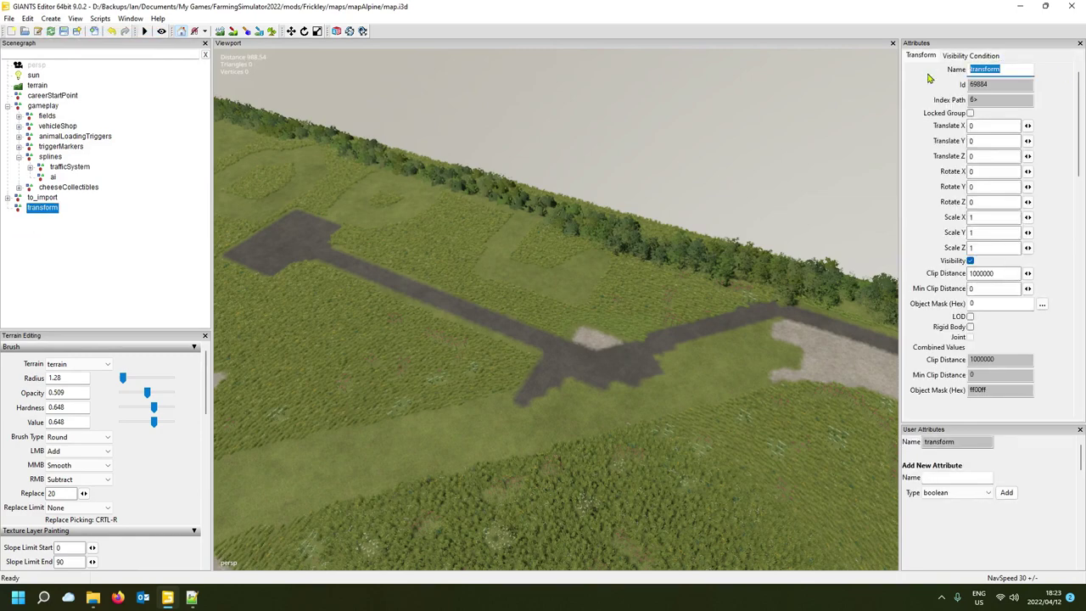
click(50, 157)
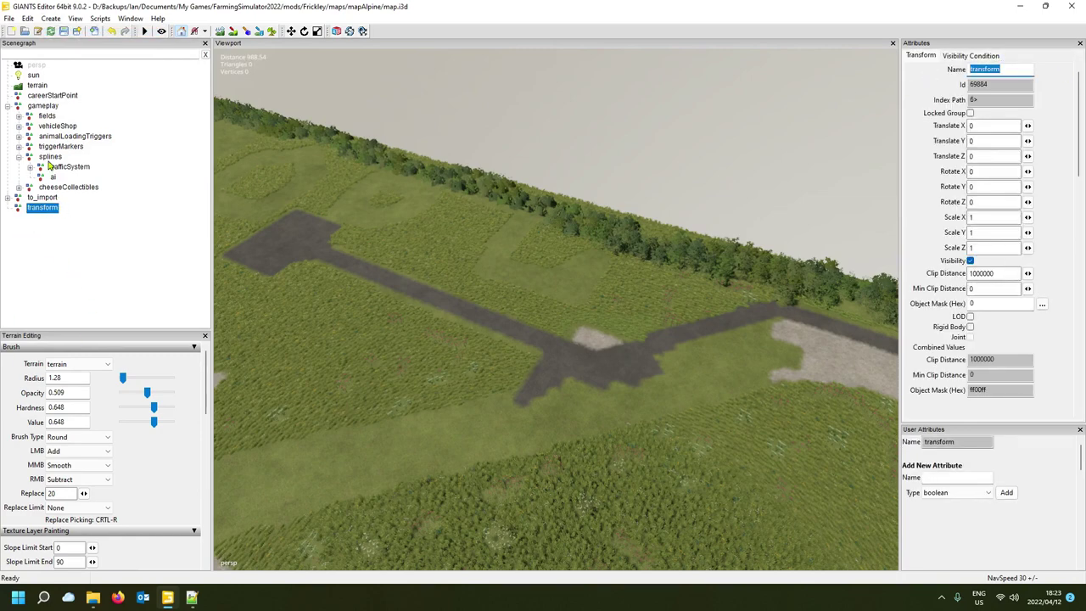
click(42, 208)
key(Delete)
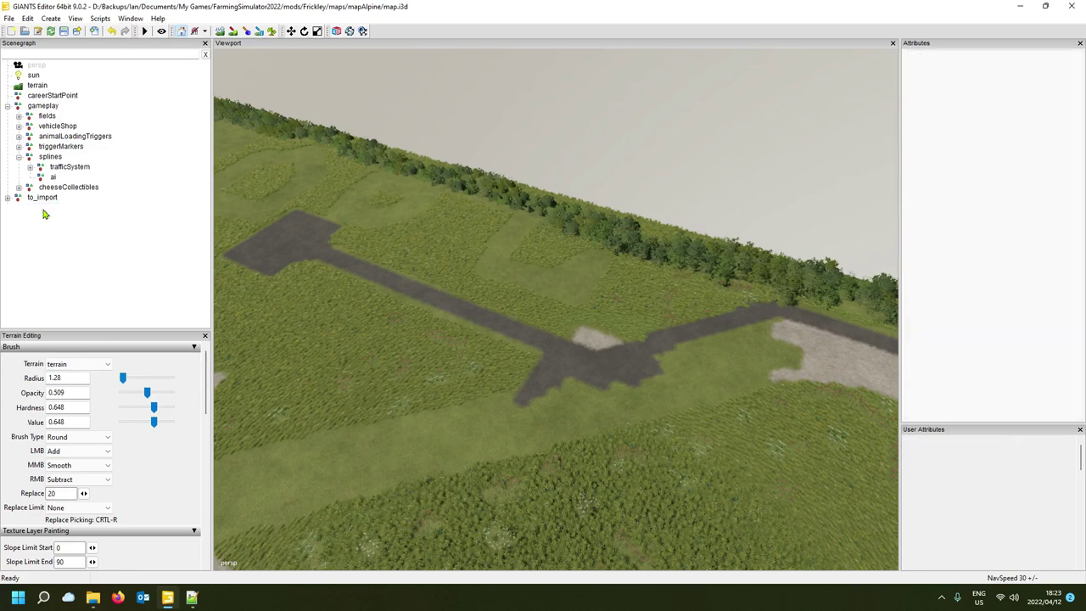
click(50, 156)
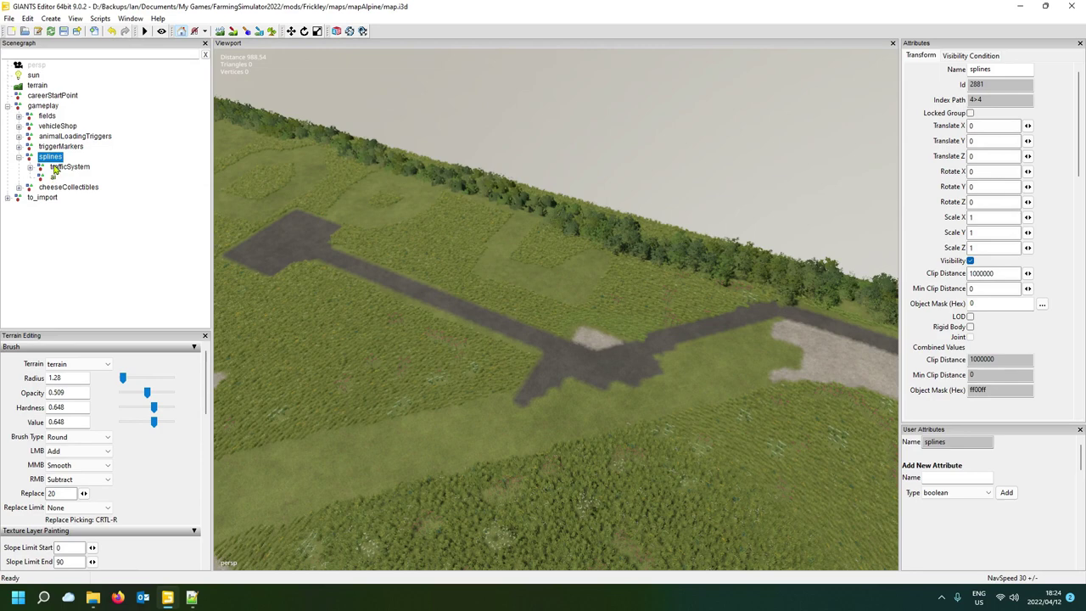
Create a new transform group and name it pedestrianSystem.
click(51, 19)
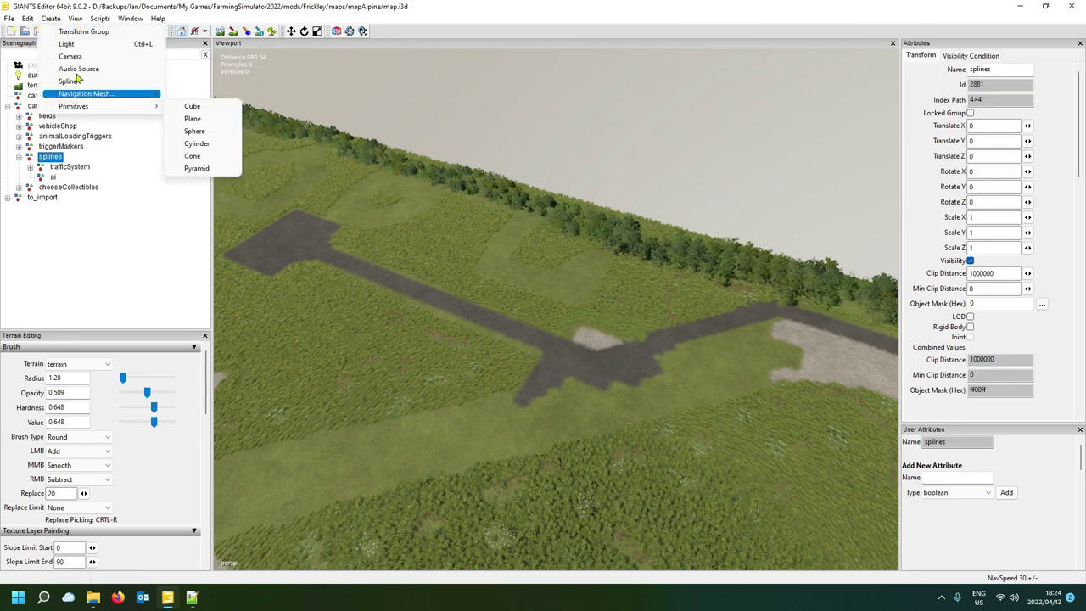
click(75, 32)
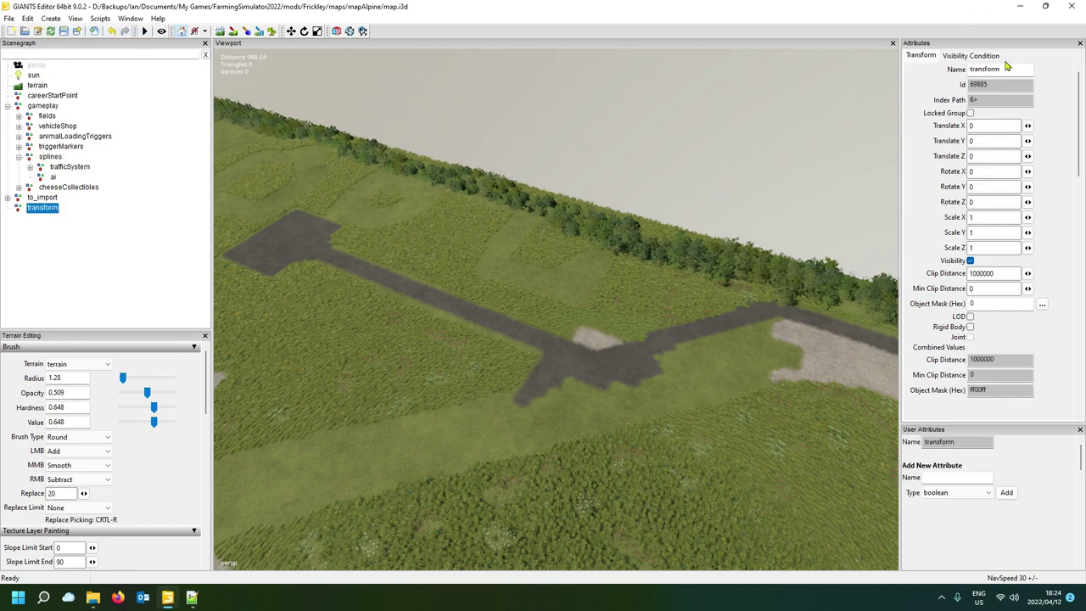
drag(1022, 72, 913, 72)
text(PedestrianSystem)
key(Return)
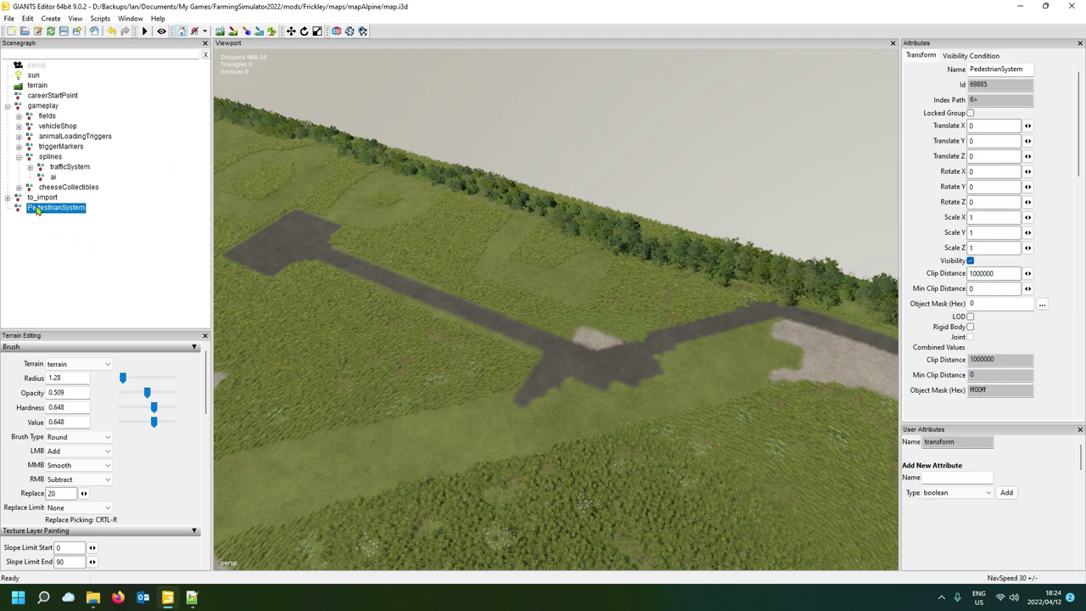
click(973, 69)
key(Delete)
text(p)
click(61, 259)
Cut pedestrianSystem from the scene root and paste it under splines.
click(68, 210)
key(Delete)
click(50, 157)
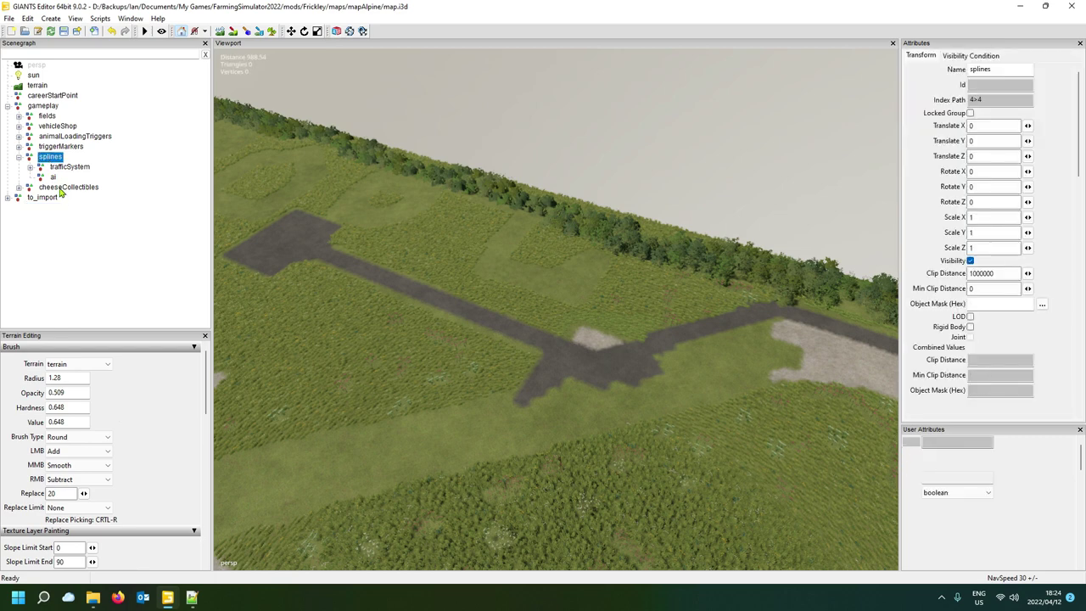
key(ctrl+z)
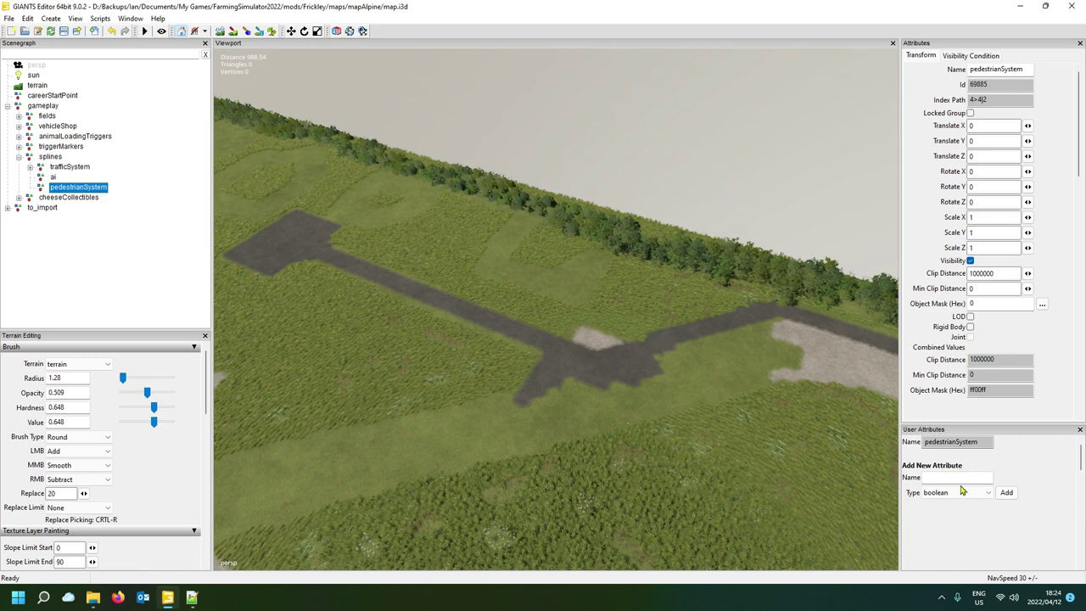
Move pedestrianSystem up above ai under splines, then switch to File Explorer.
click(82, 191)
click(117, 225)
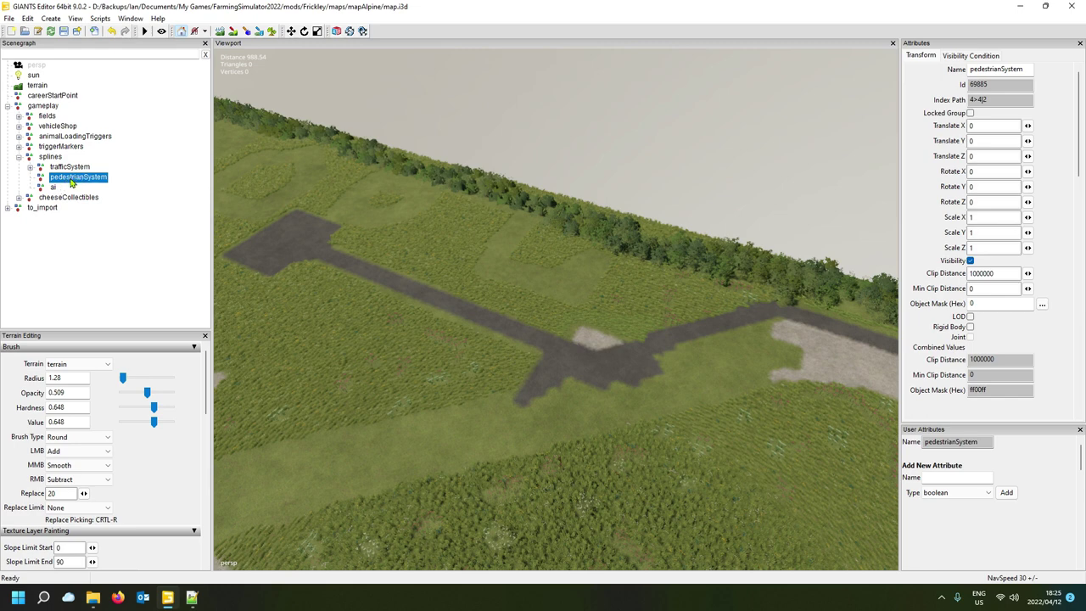
click(52, 187)
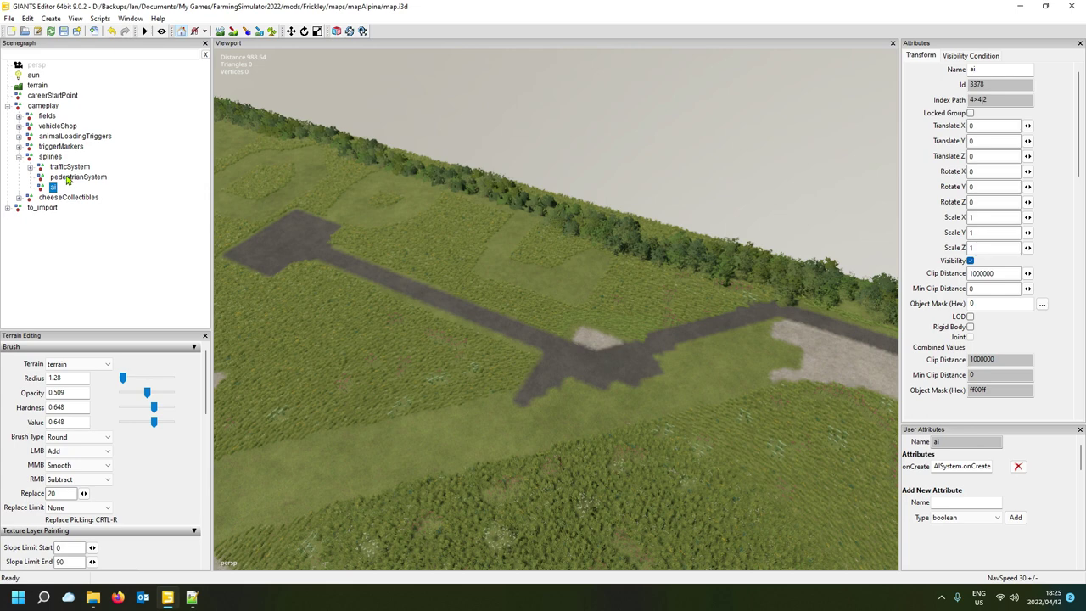
click(69, 178)
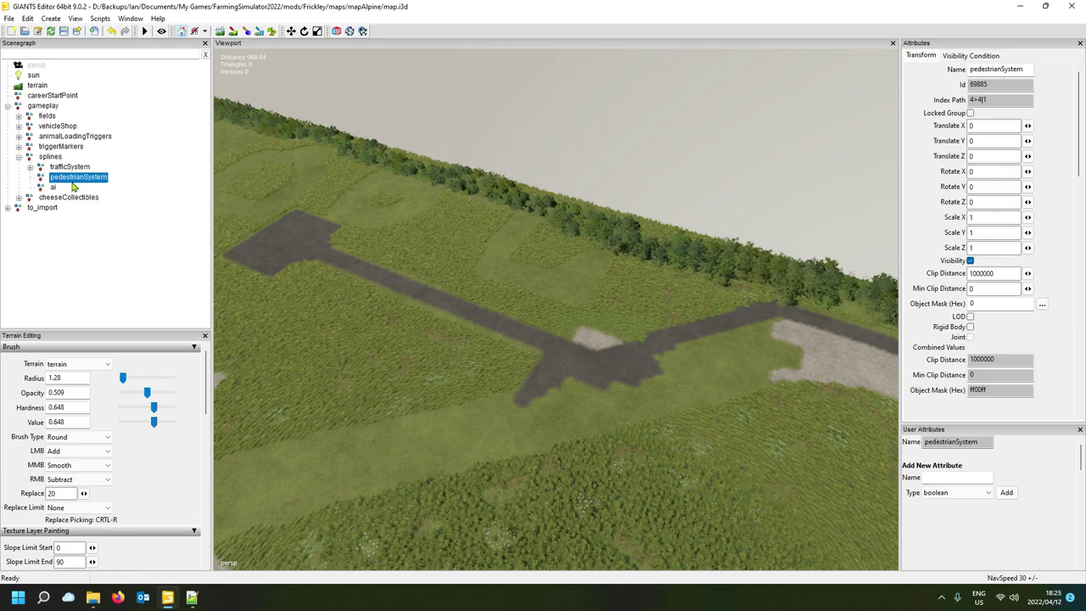
click(93, 597)
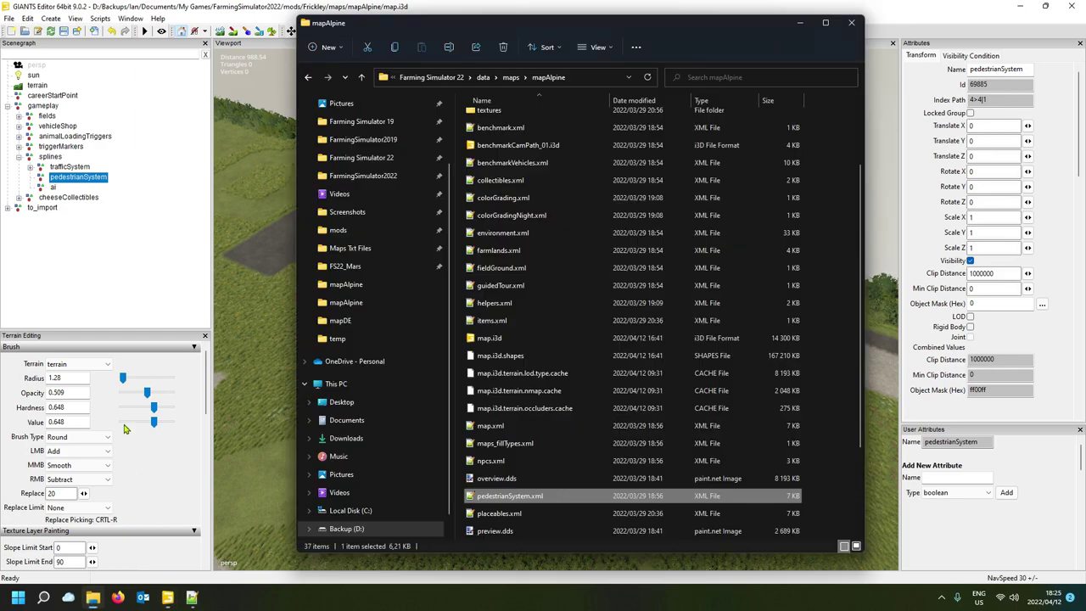
Open Farming Simulator 22 > data > maps > mapAlpine > pedestrianSystem.xml in Notepad++.
scroll(373, 229, up, 1)
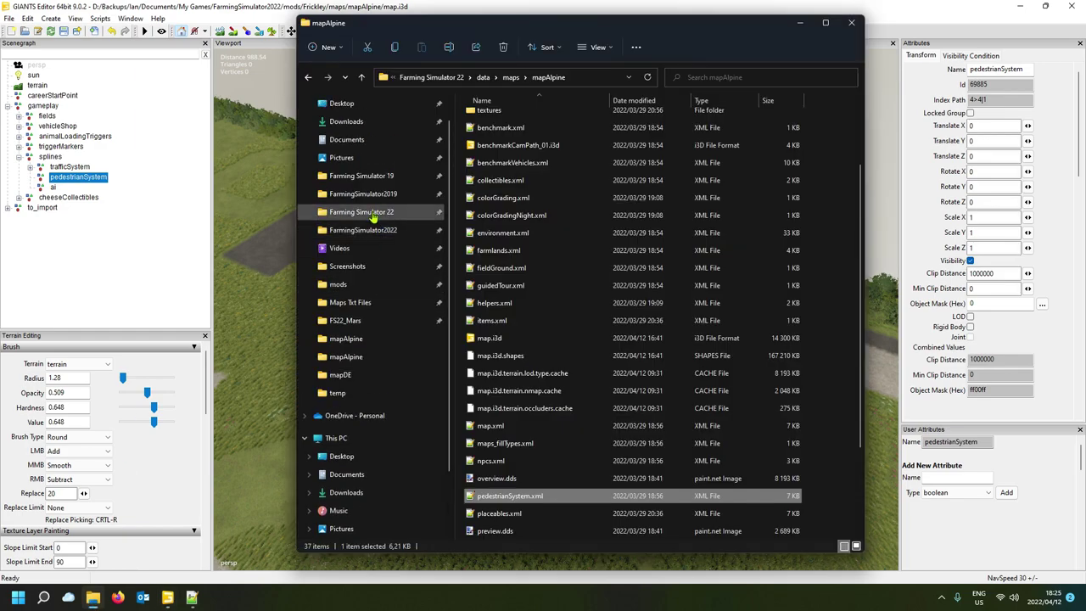
click(363, 213)
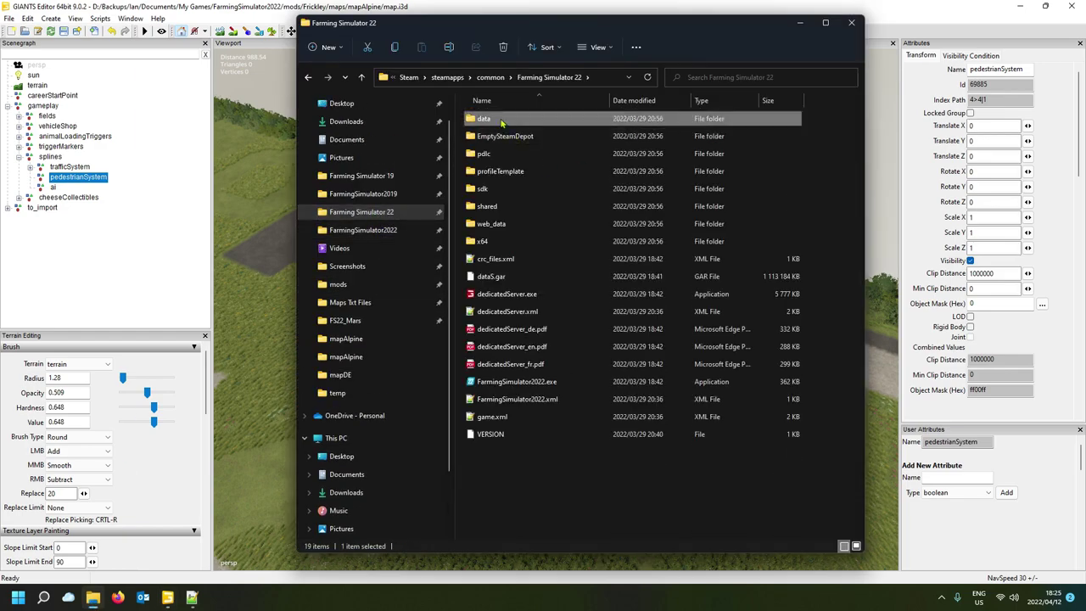
double_click(502, 124)
double_click(526, 208)
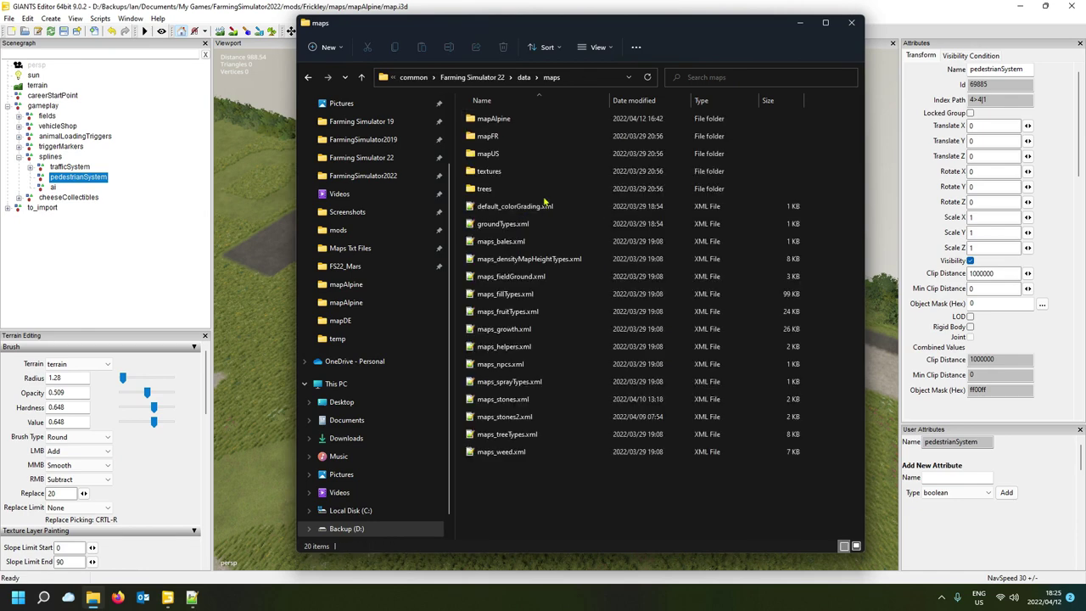
double_click(493, 119)
scroll(519, 331, down, 2)
scroll(522, 339, down, 1)
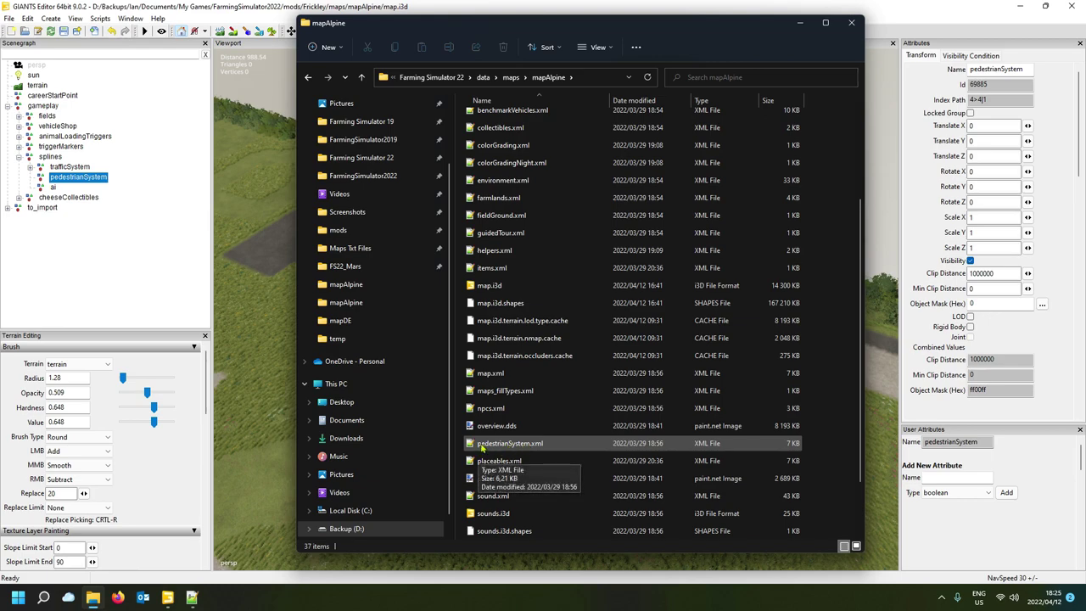
double_click(509, 443)
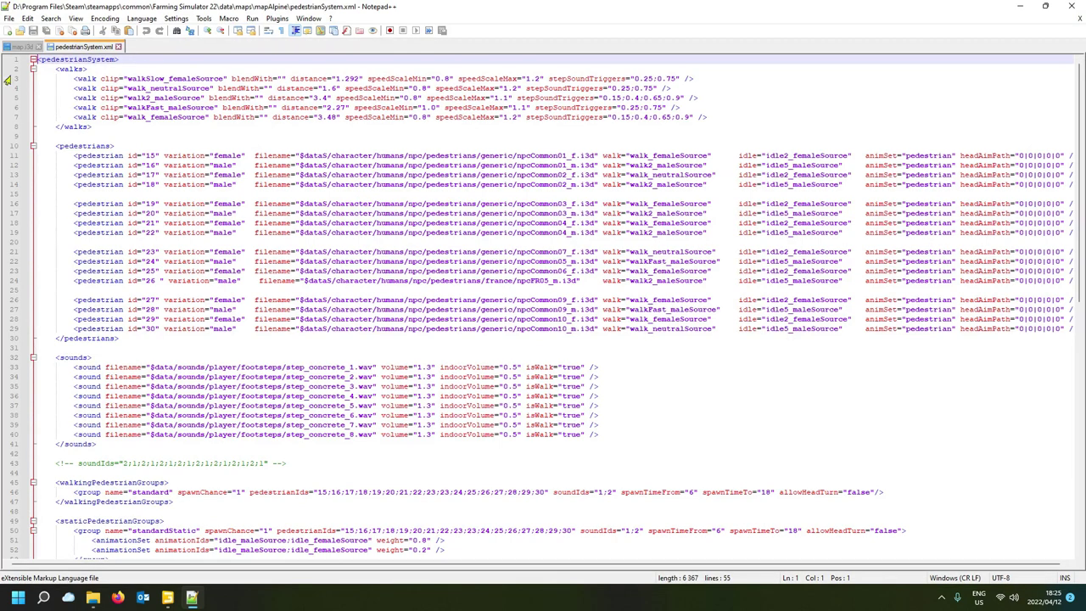
click(74, 68)
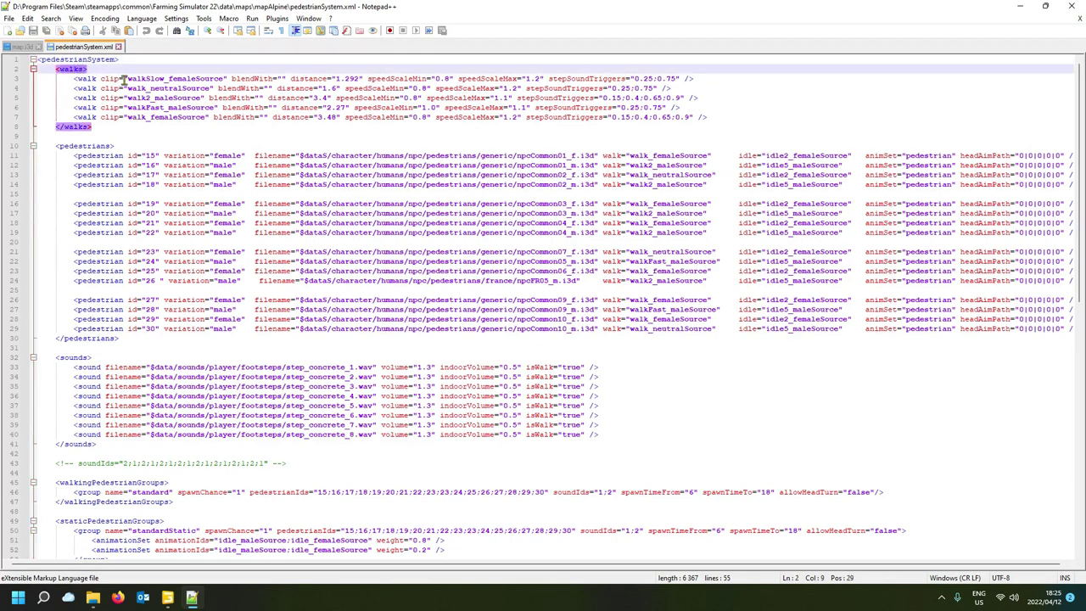
click(181, 78)
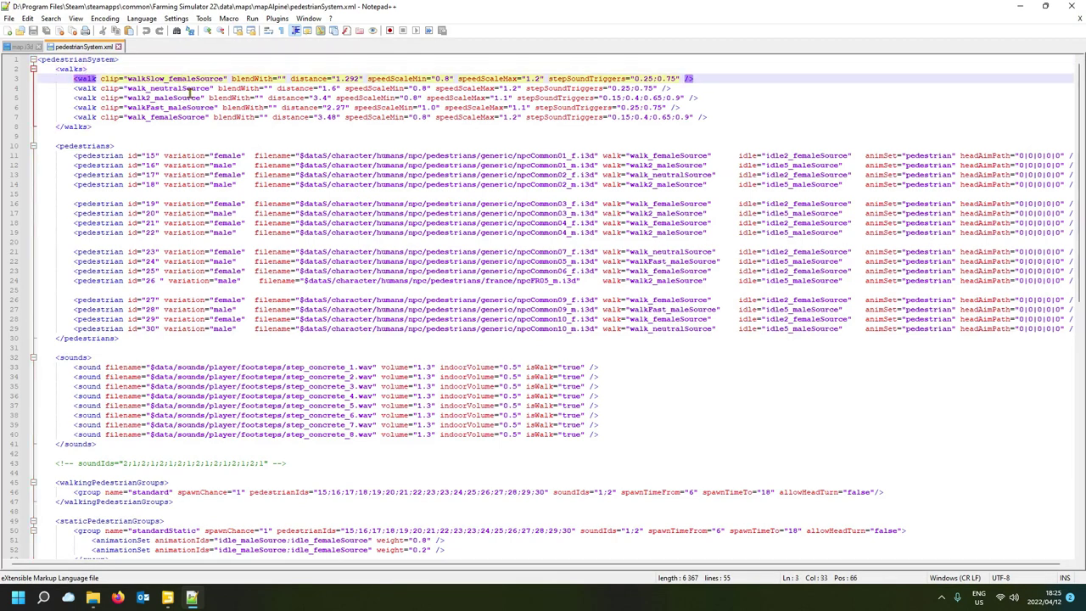
click(187, 89)
click(182, 98)
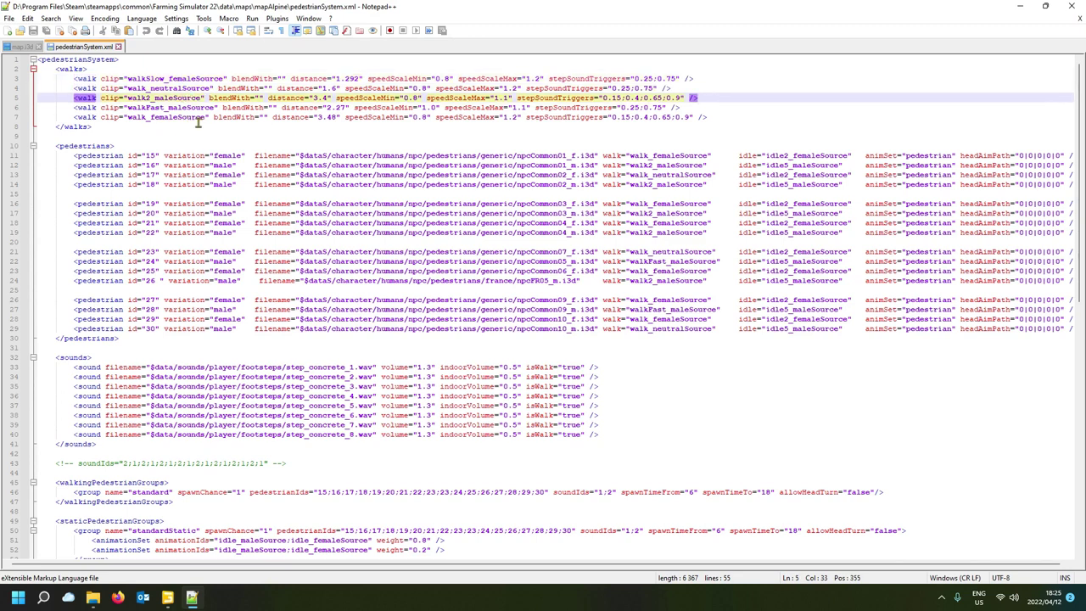
click(191, 119)
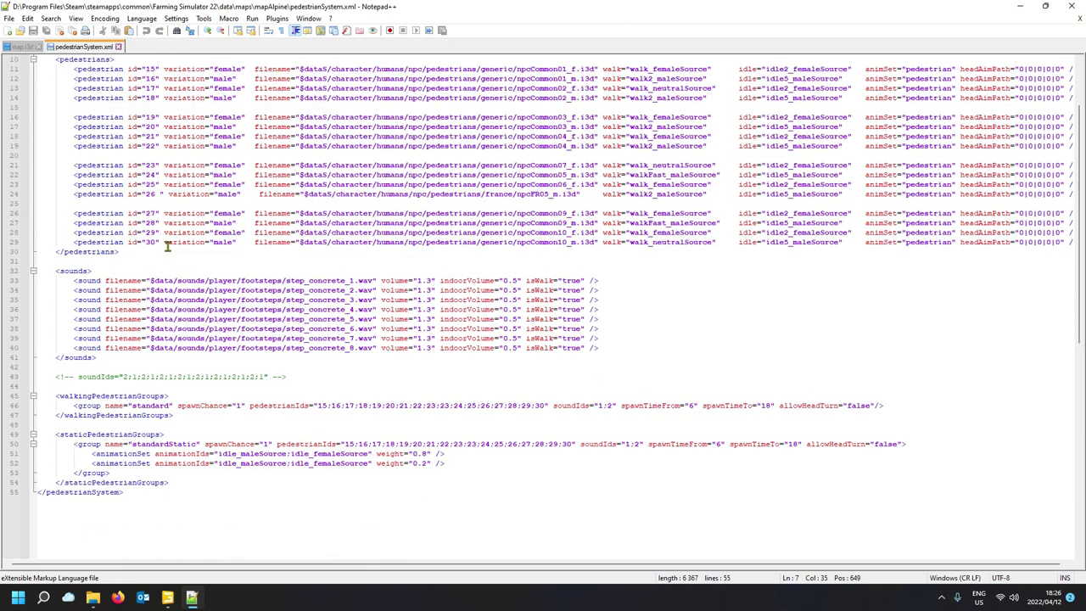
Review the pedestrians and sounds sections, then close pedestrianSystem.xml and return to Explorer.
click(83, 145)
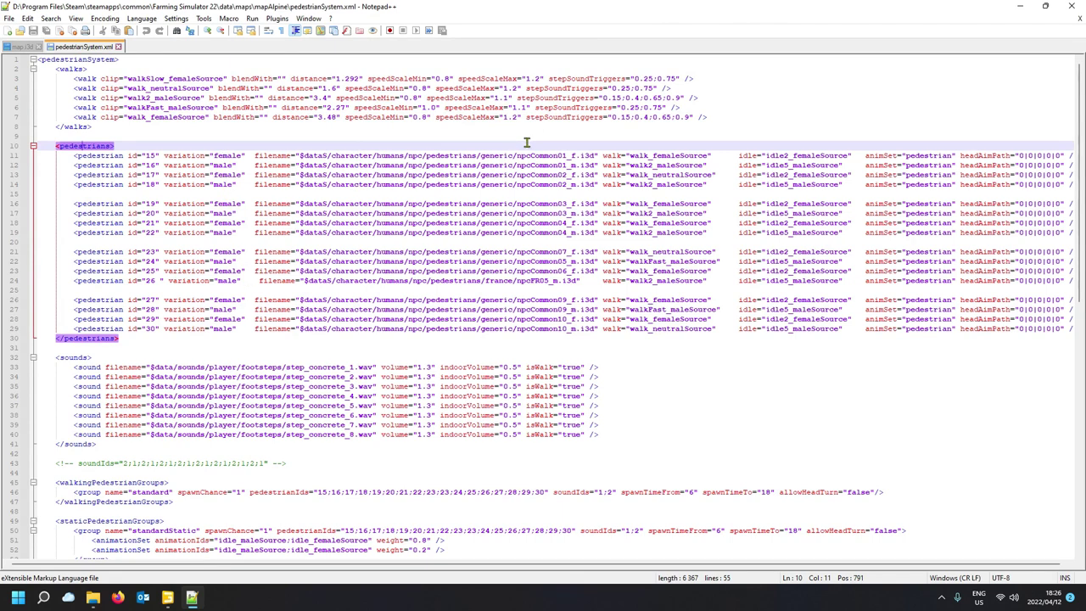
drag(299, 156, 329, 156)
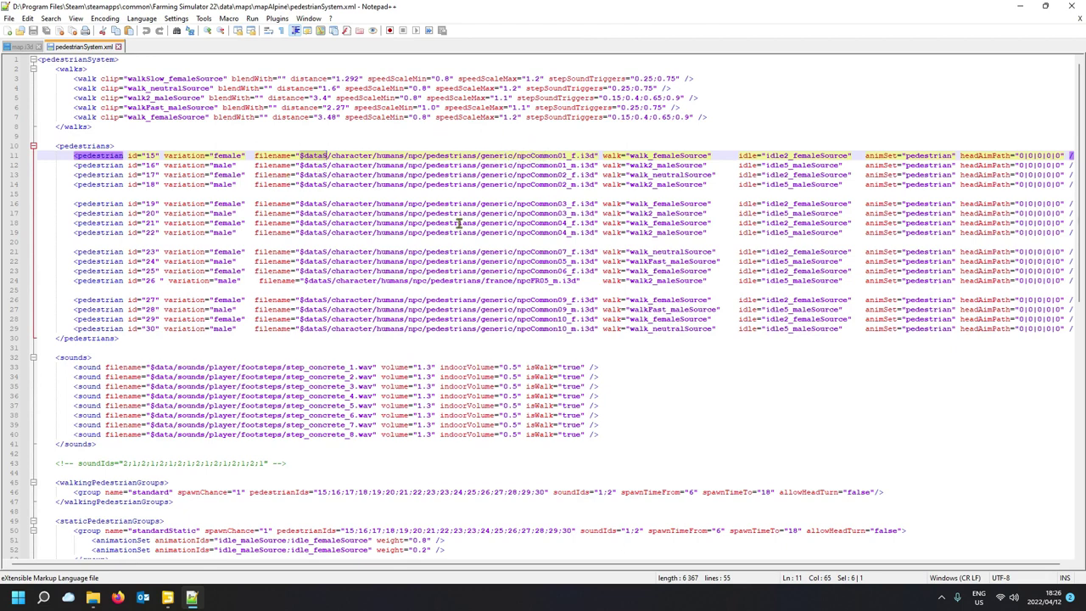
click(77, 358)
scroll(215, 321, down, 4)
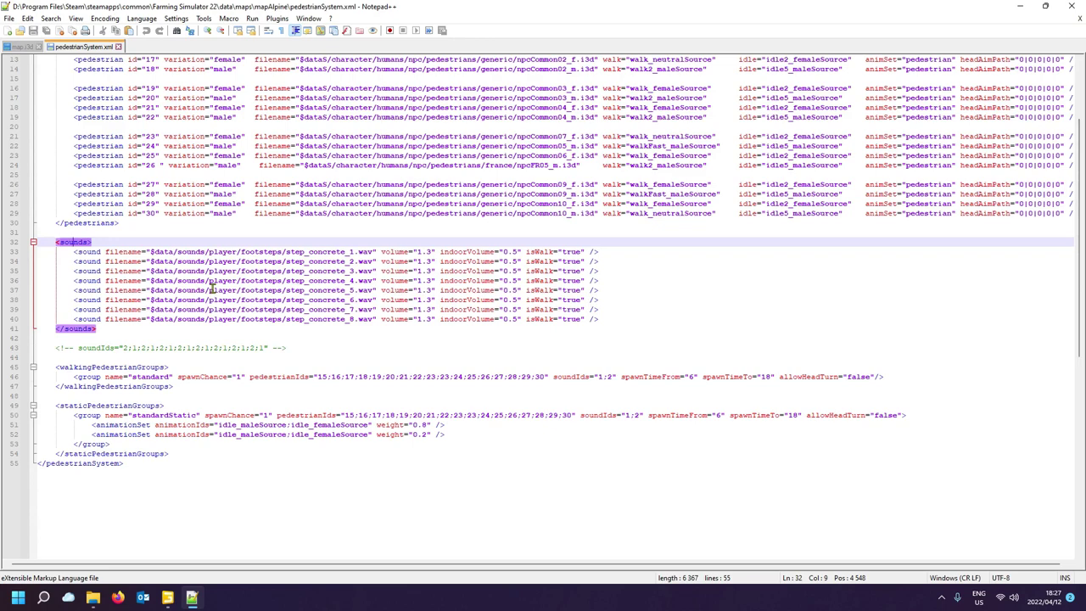
scroll(212, 288, up, 4)
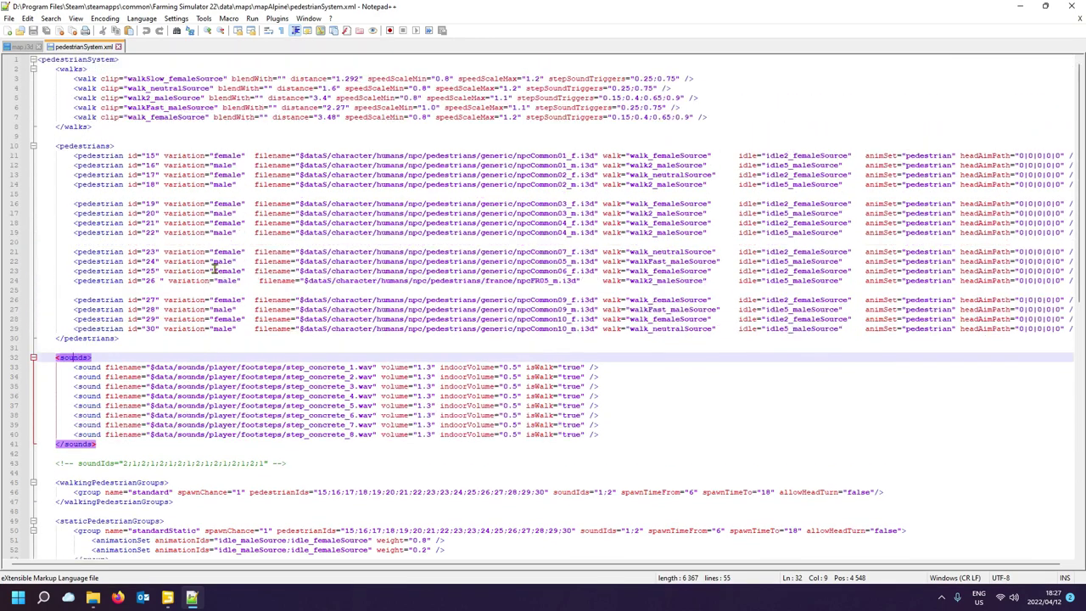
click(119, 47)
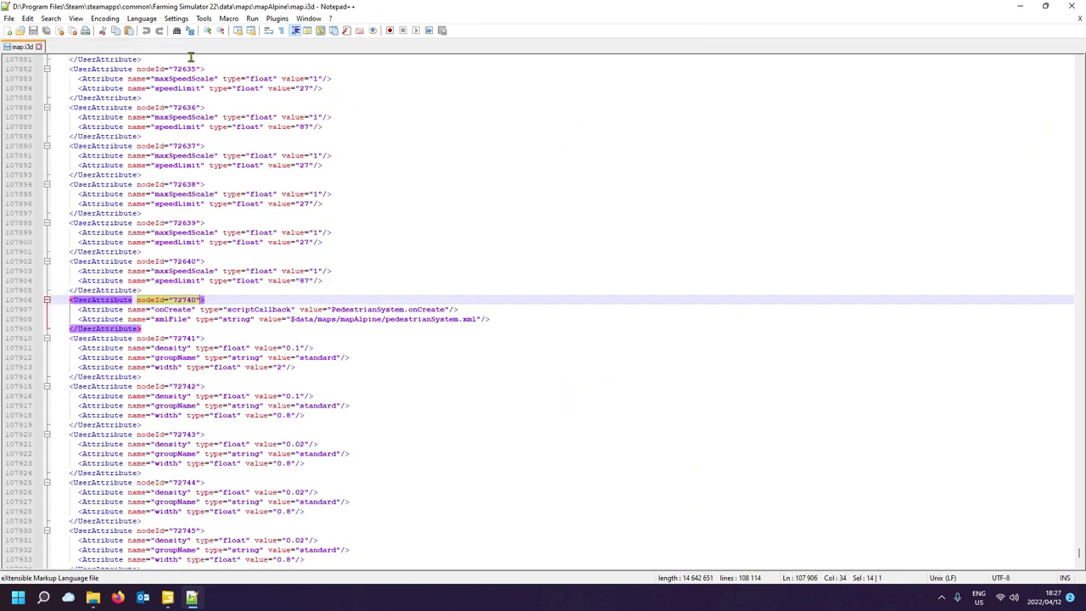
click(93, 597)
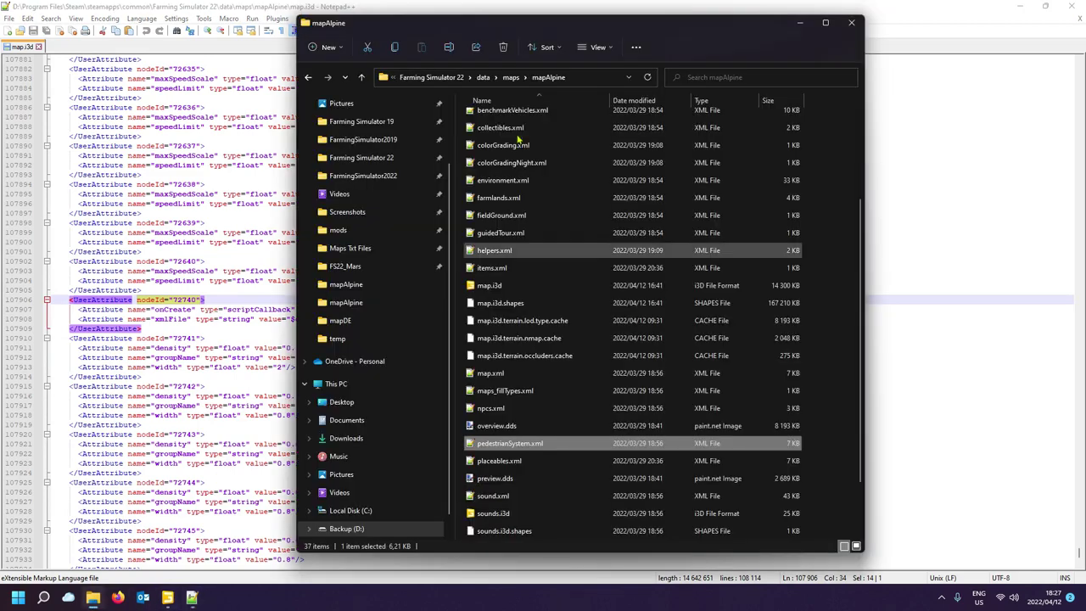
Look inside mapFR, then open mapUS's pedestrianSystem.xml in Notepad++.
click(510, 78)
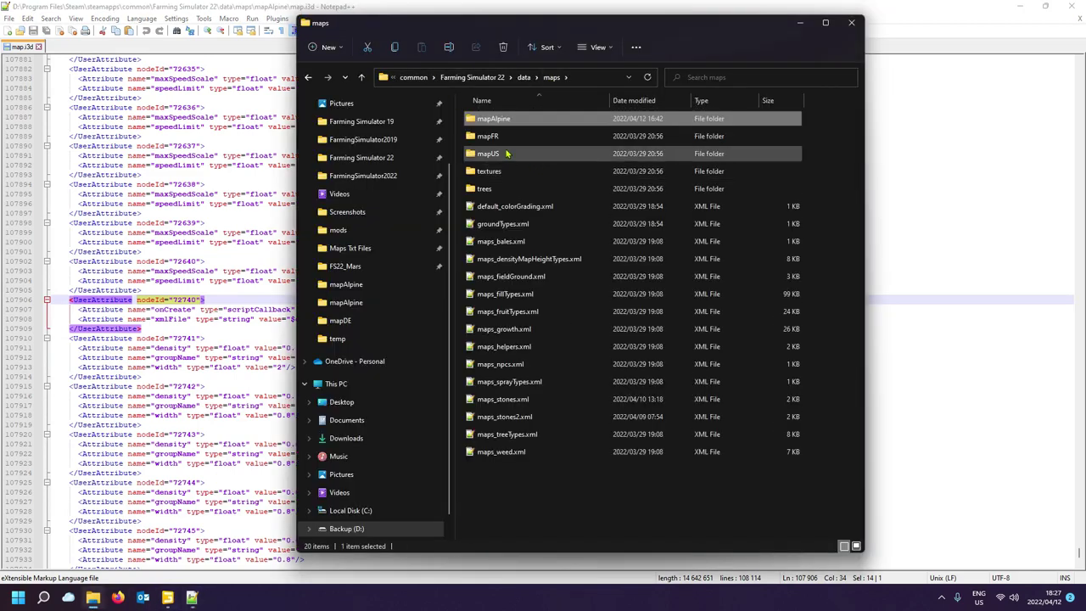
double_click(500, 138)
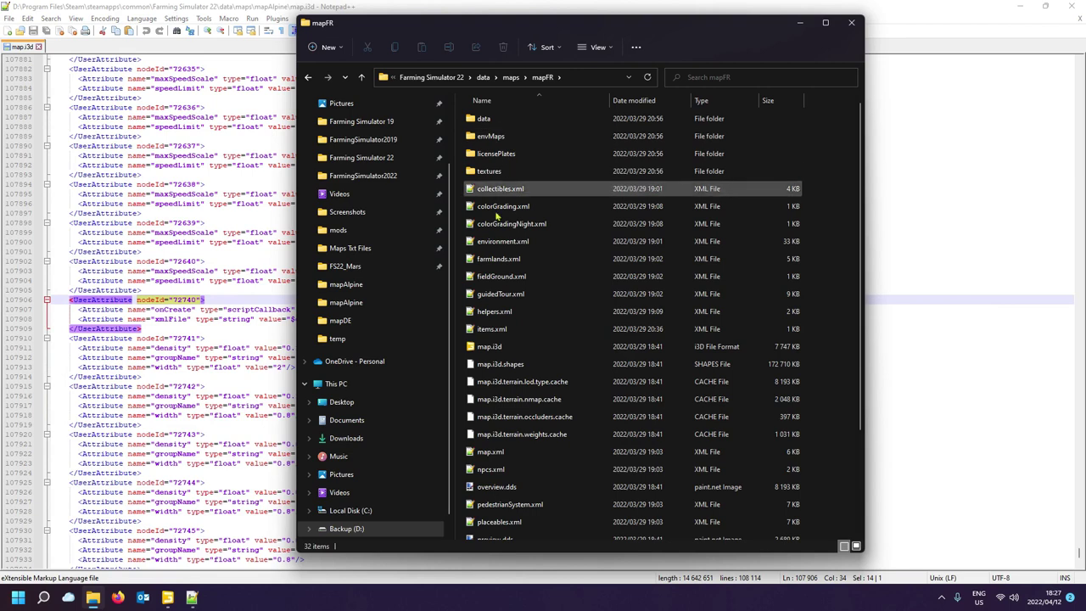
click(511, 77)
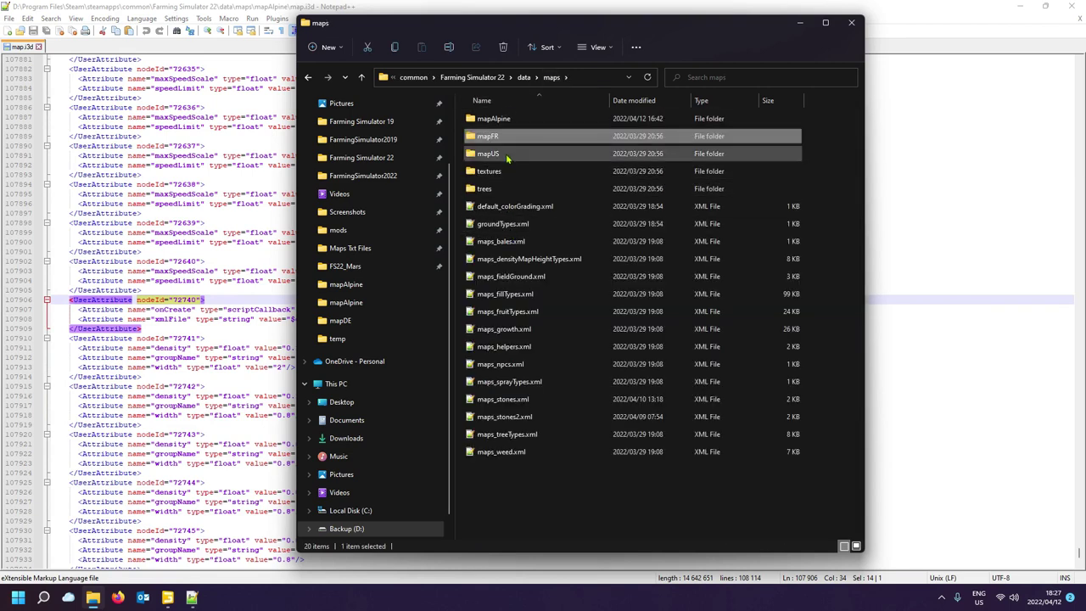
double_click(488, 153)
scroll(513, 255, down, 3)
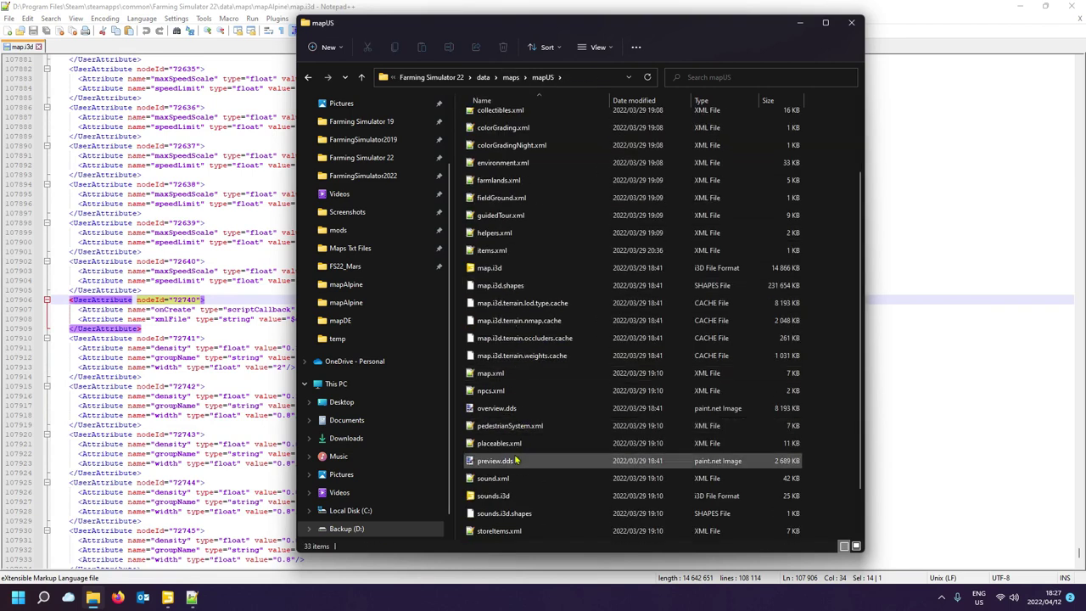
double_click(526, 431)
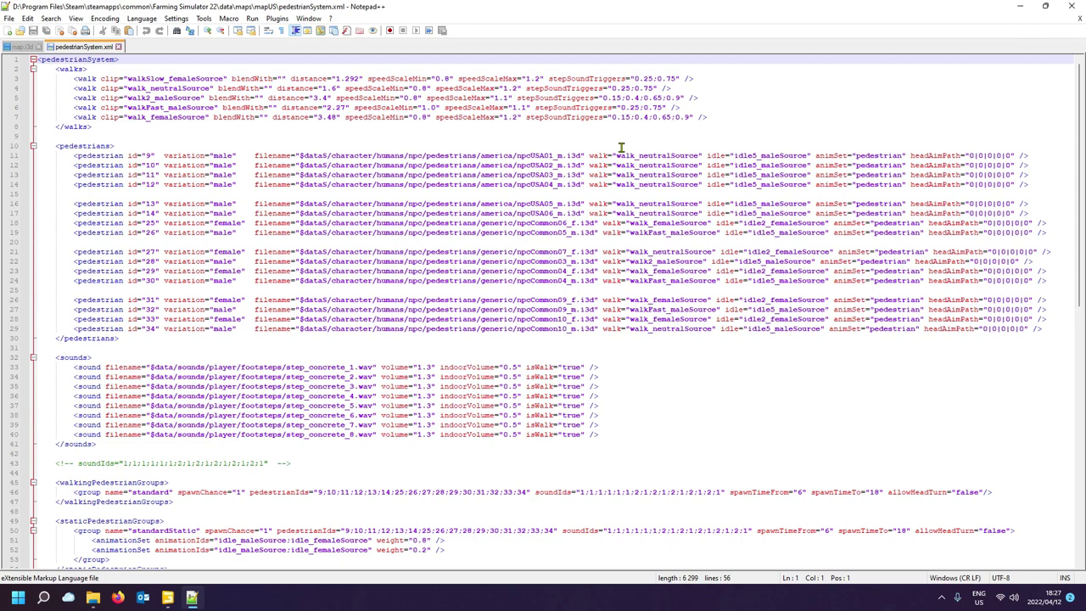
scroll(529, 237, down, 3)
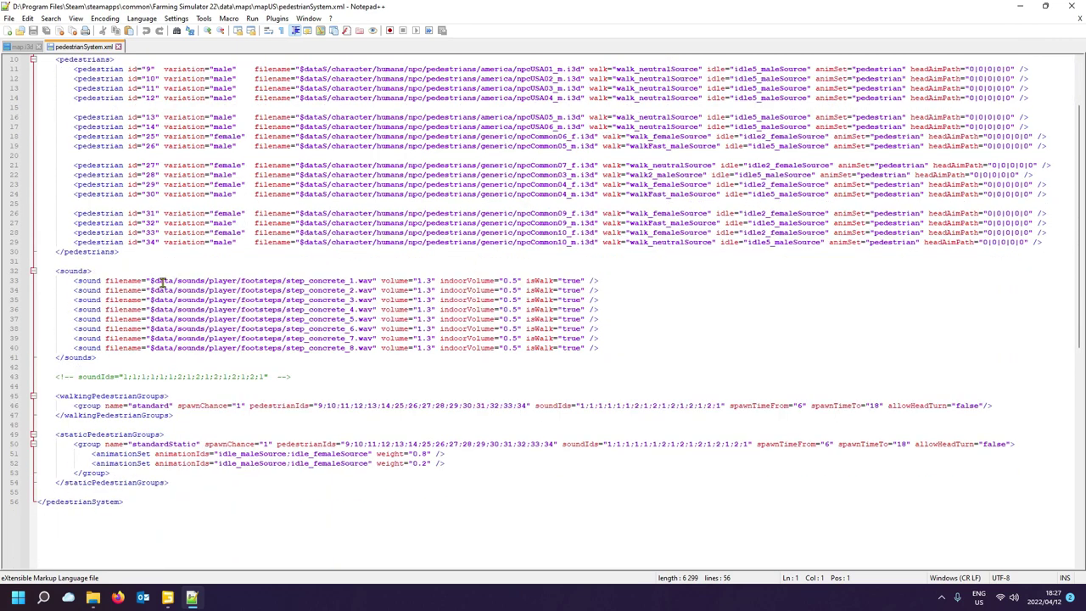